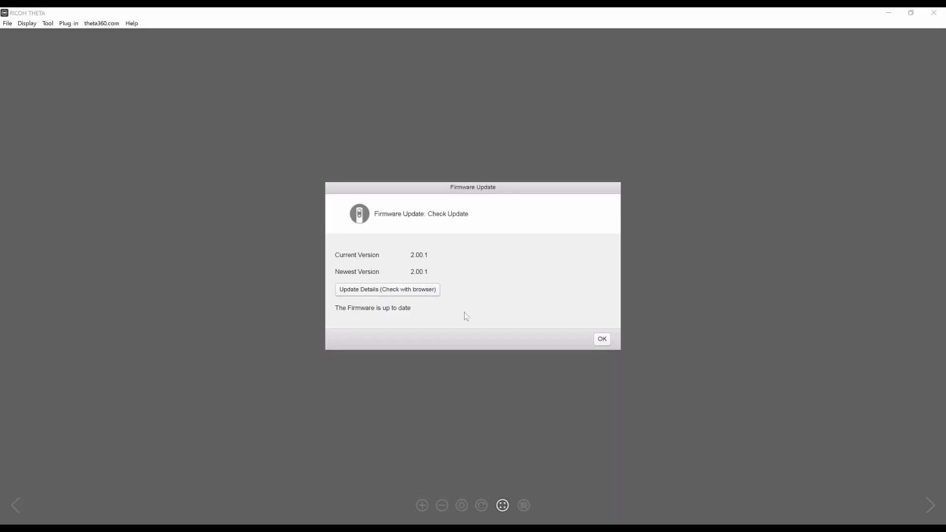
Open the THETA support Download page listing the Z1 firmware v2.00.1.
left_click(306, 33)
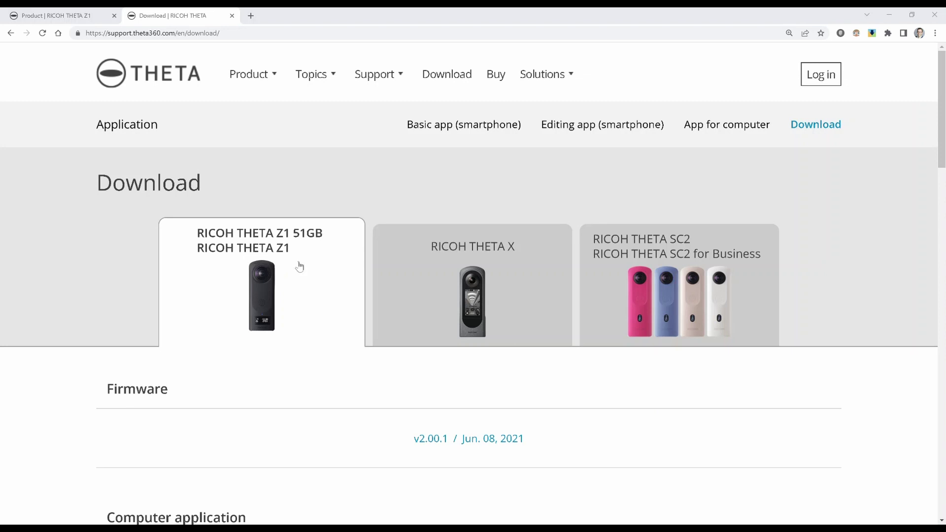
Highlight the Z1 Firmware v2.00.1 row and the computer application entries on the Download page.
scroll(292, 265, "down", 2)
left_click_drag(412, 340, 544, 355)
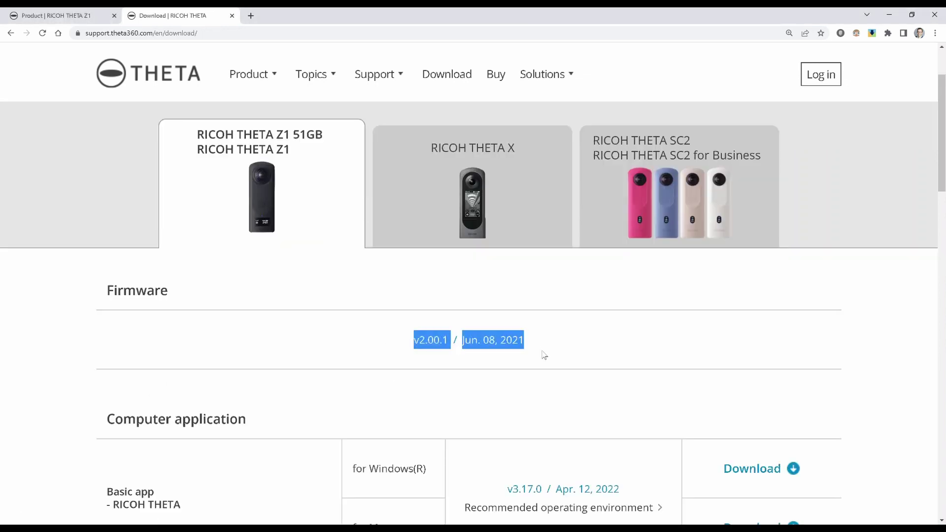
scroll(544, 355, "down", 3)
left_click_drag(88, 354, 364, 389)
scroll(247, 374, "down", 2)
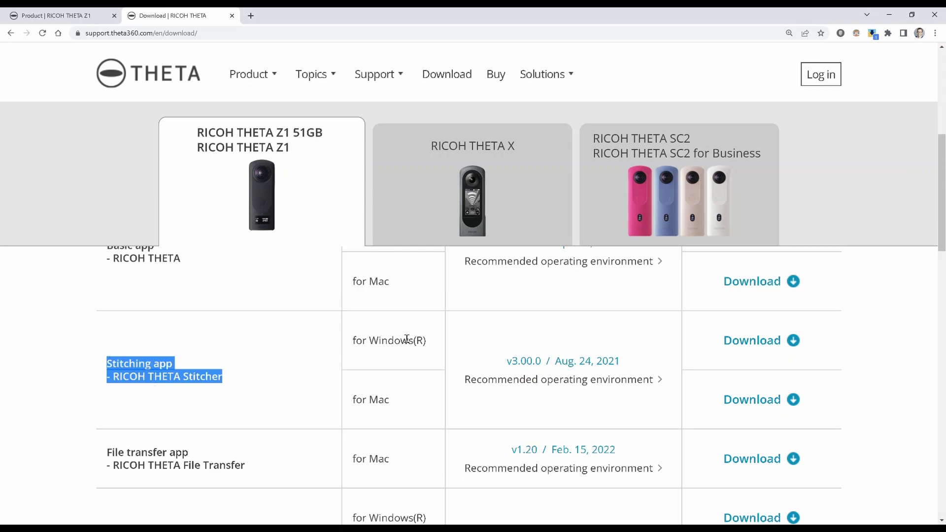
key("alt+Tab")
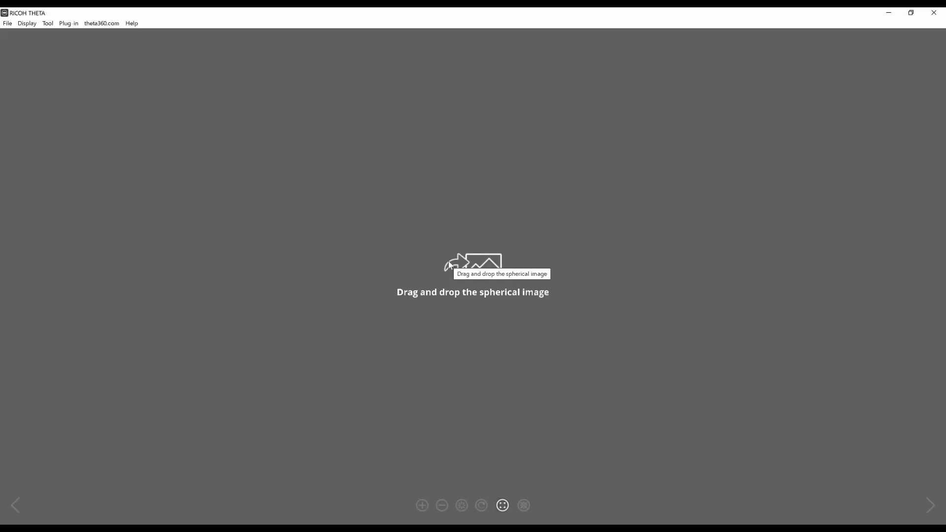
Confirm RICOH THETA Z1 appears under This PC, then return to the RICOH THETA app's File menu.
key("alt+Tab")
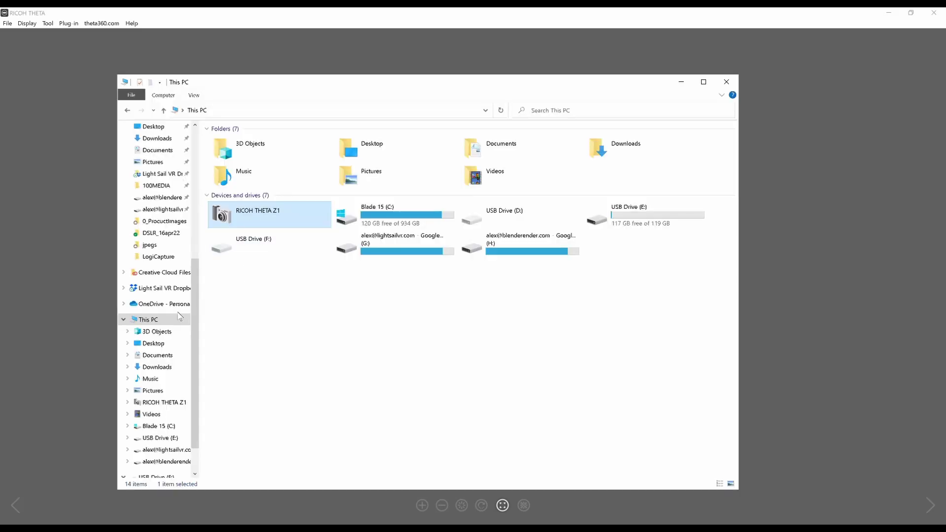
left_click(8, 28)
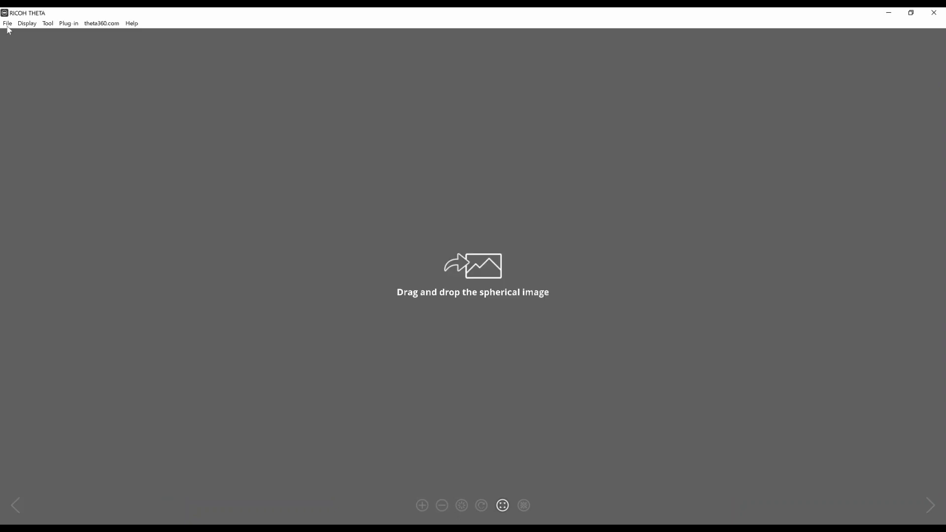
left_click(7, 23)
Run Firmware Update on the USB-connected Z1 and dismiss the low-battery warning to see 2.00.1 current.
left_click(31, 64)
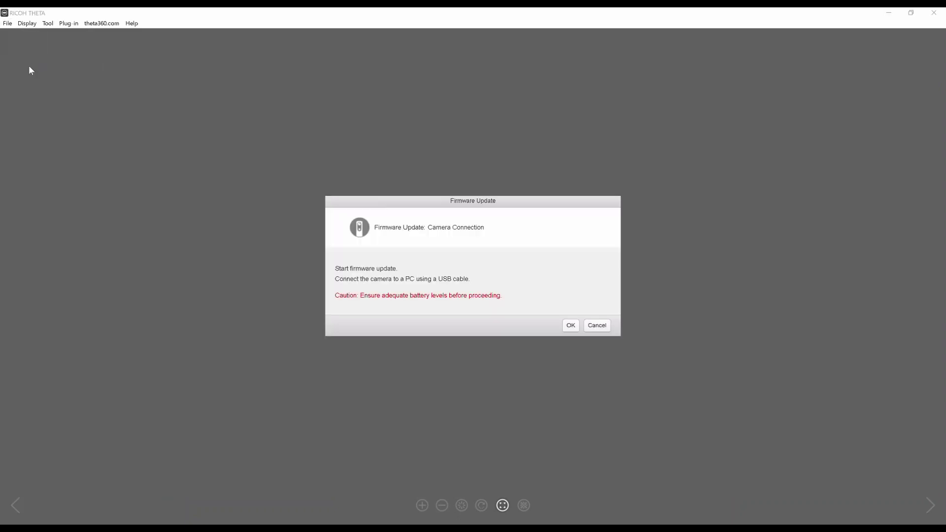
left_click(571, 325)
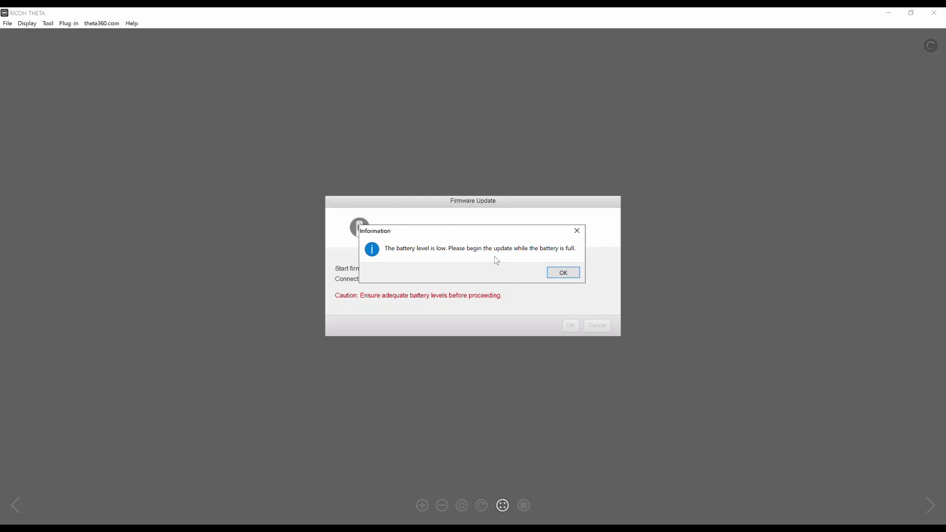
key("Return")
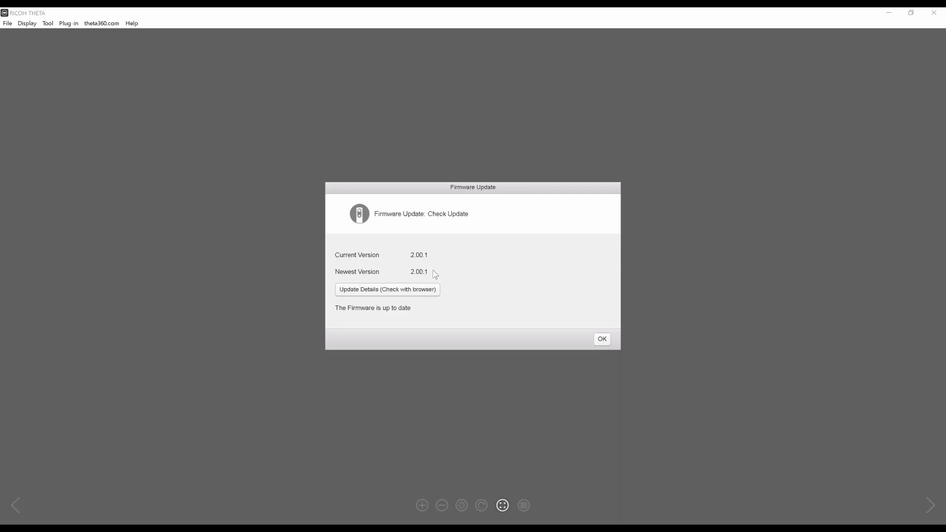
Open the Z1 firmware update details in the browser and read the Version 2.00.1 history.
left_click(363, 291)
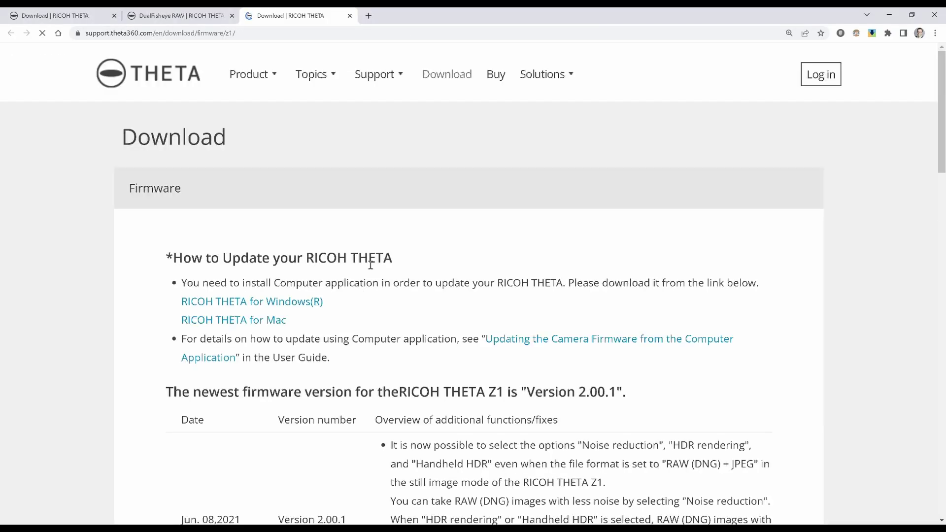
scroll(188, 252, "down", 3)
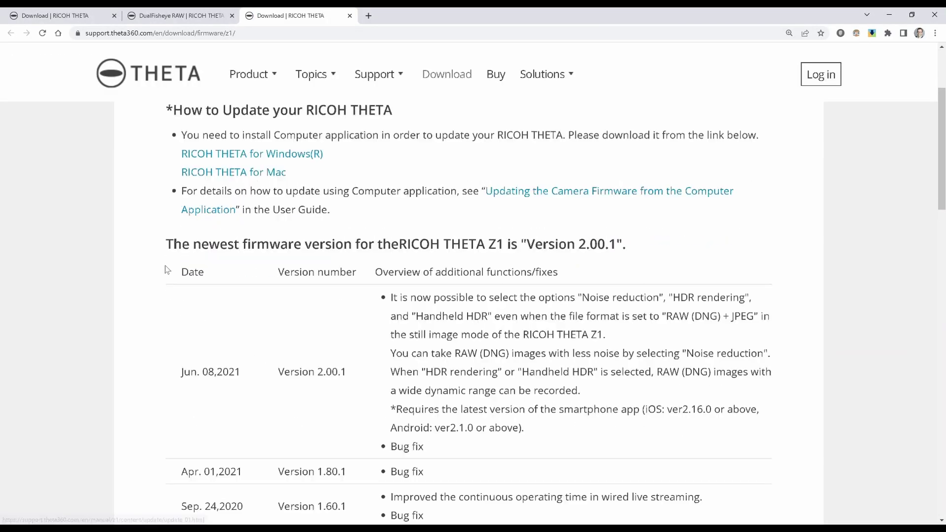
scroll(187, 252, "down", 2)
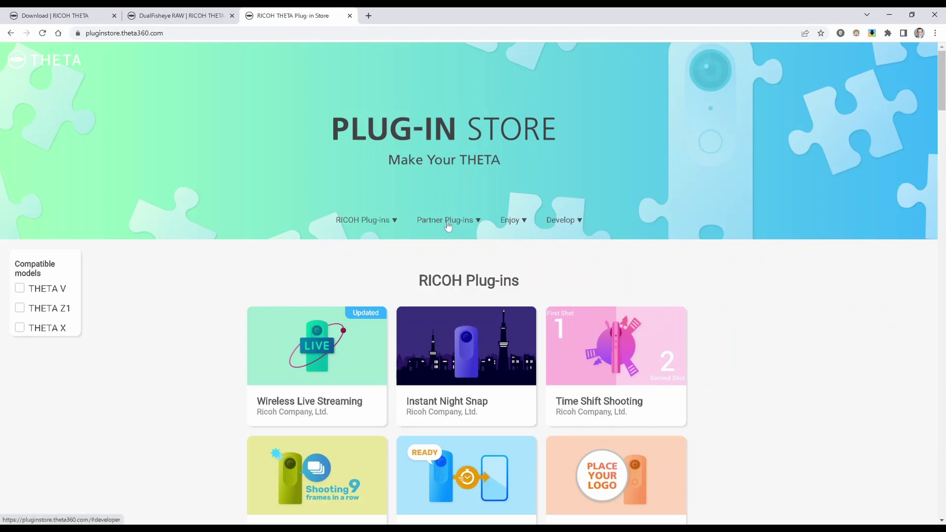
Find DualFisheye RAW under Partner Plug-ins and open its plug-in page.
left_click(448, 220)
scroll(497, 296, "down", 4)
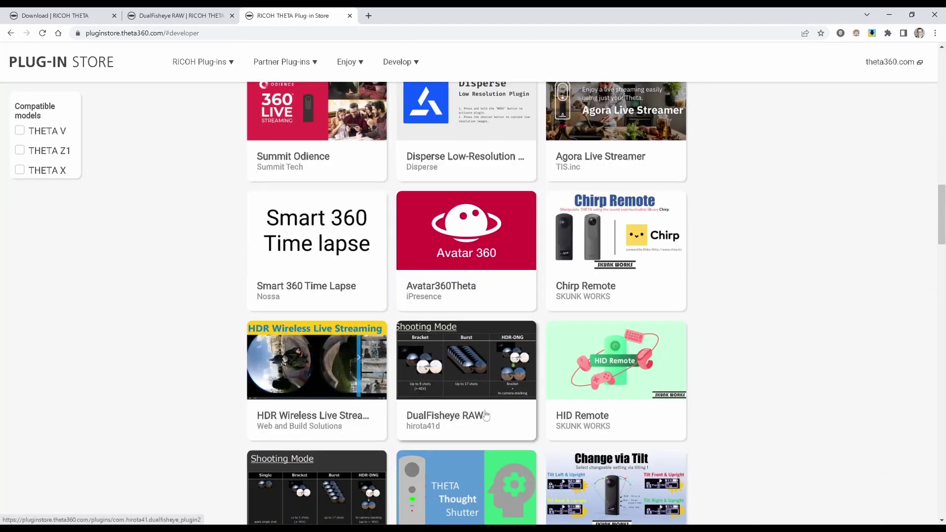
scroll(475, 409, "down", 1)
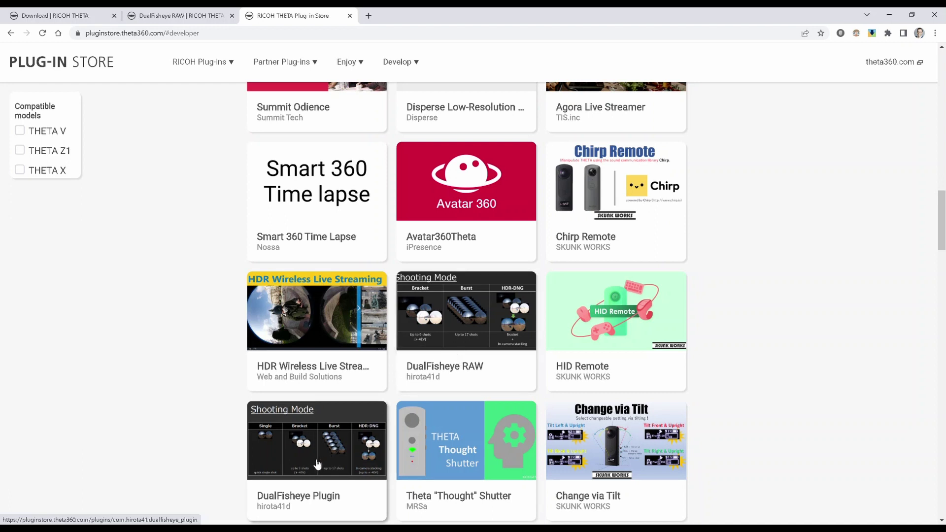
left_click(442, 353)
left_click(307, 36)
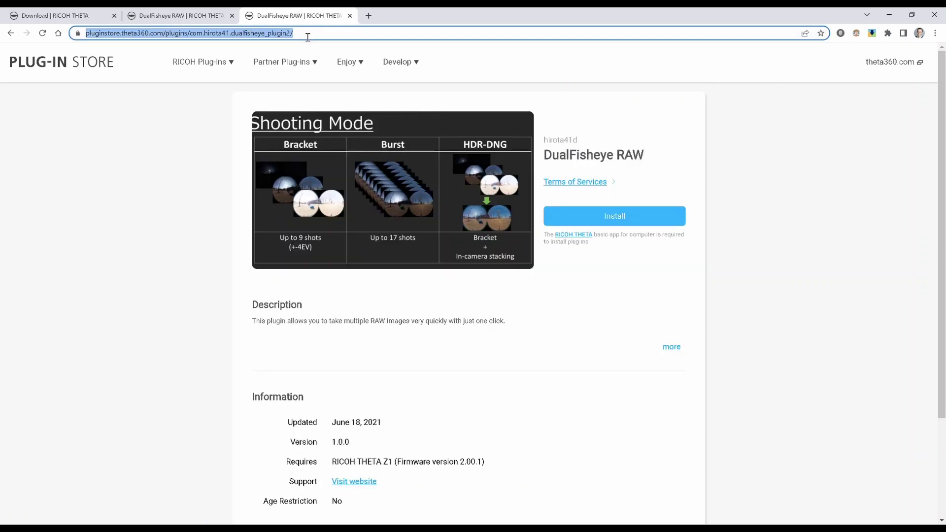
Install DualFisheye RAW, always allowing the store to open RICOH THETA for the install.
left_click(613, 214)
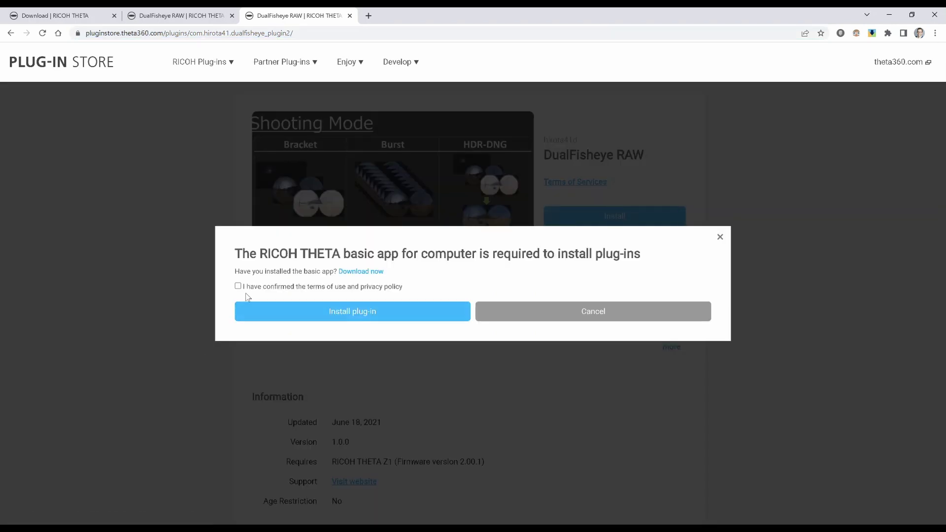
left_click(349, 315)
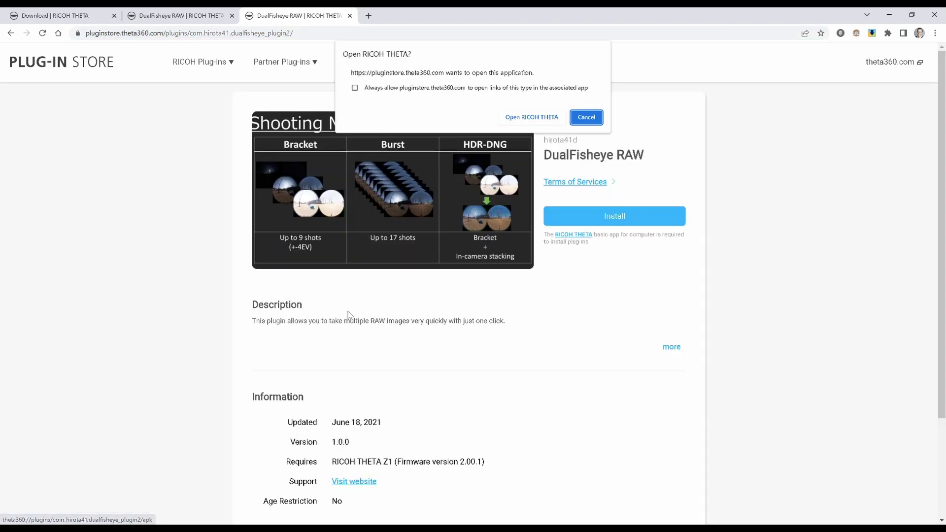
left_click(418, 90)
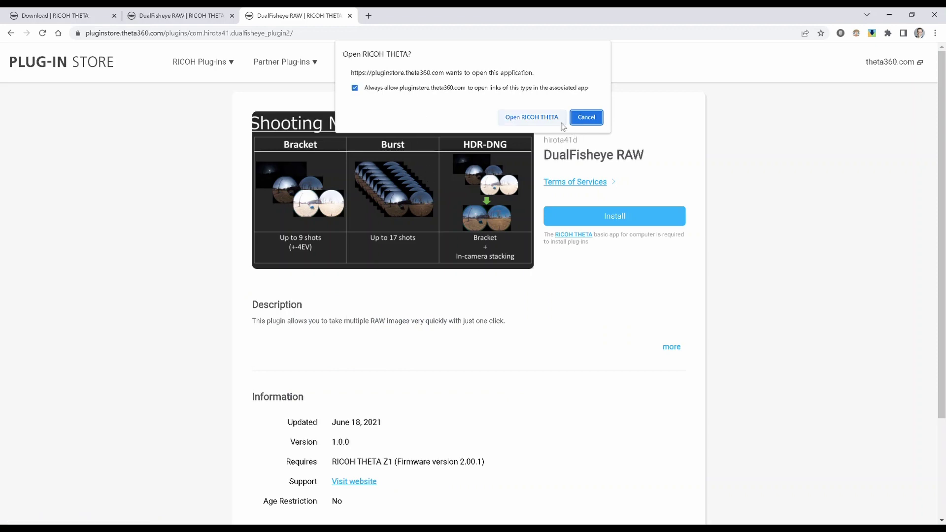
left_click(560, 122)
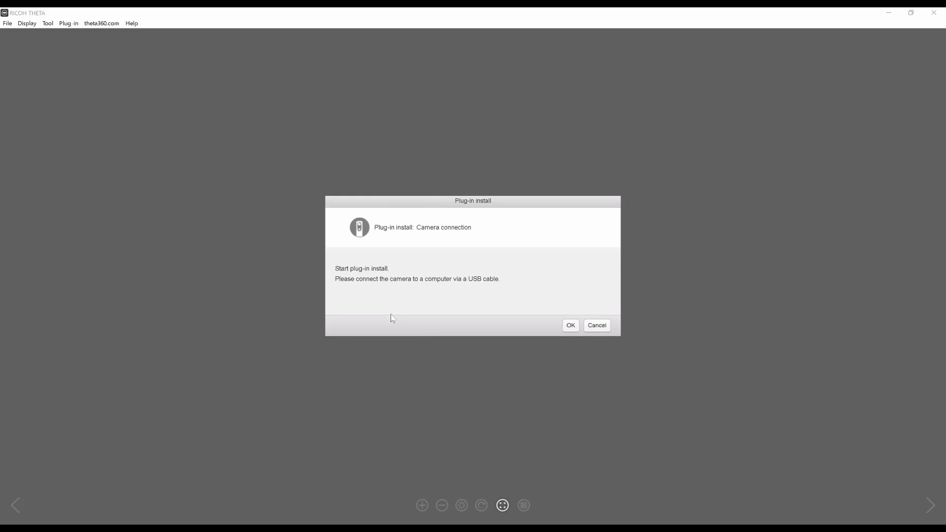
Confirm the USB connection so DualFisheye RAW installs onto the camera until complete.
left_click(571, 326)
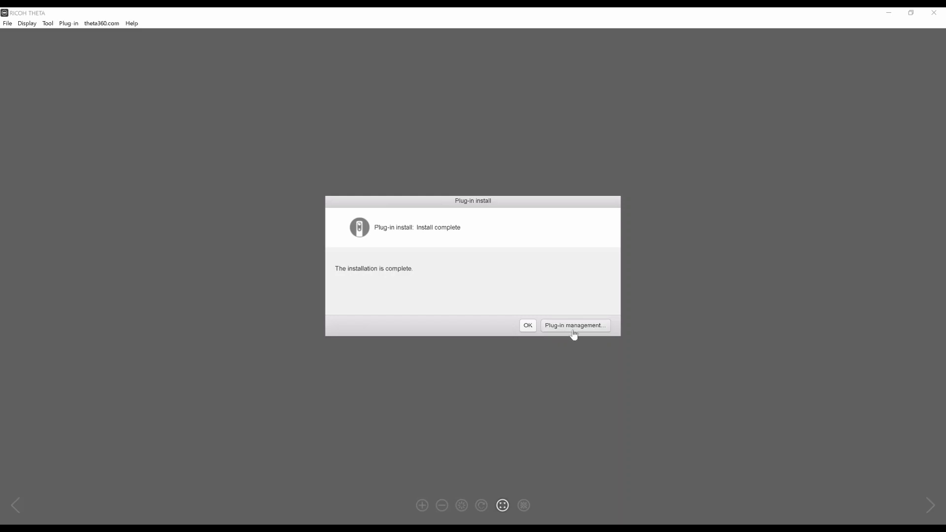
left_click(69, 23)
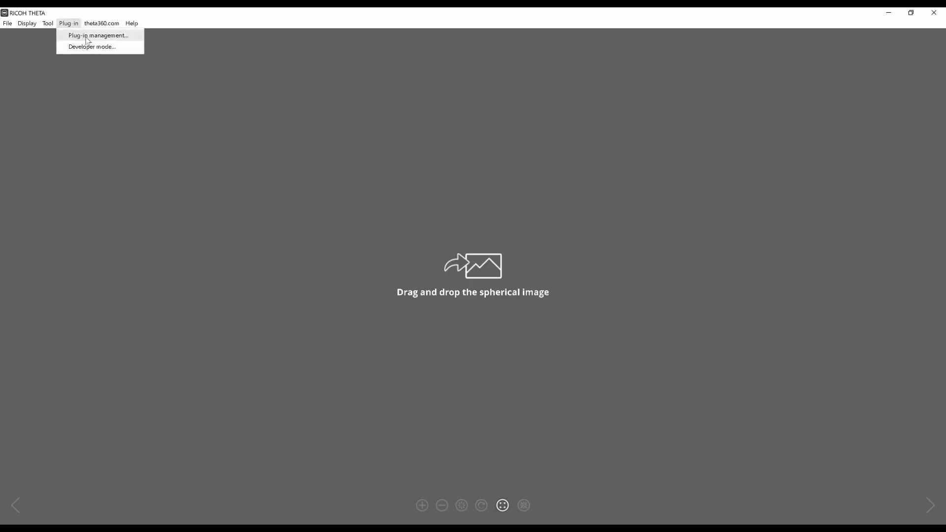
Open Plug-in management, confirm the camera connection, and choose DualFisheye RAW for Plug-in1.
left_click(86, 35)
left_click(571, 326)
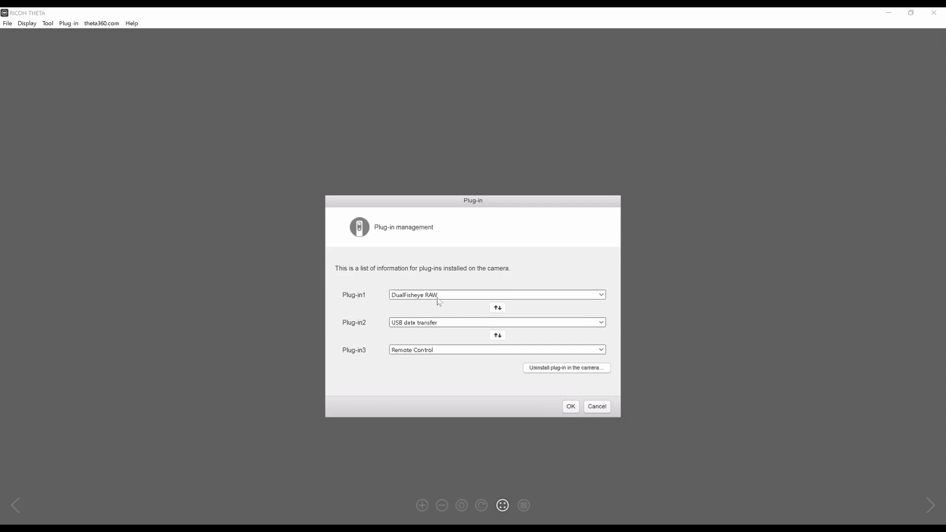
left_click(438, 296)
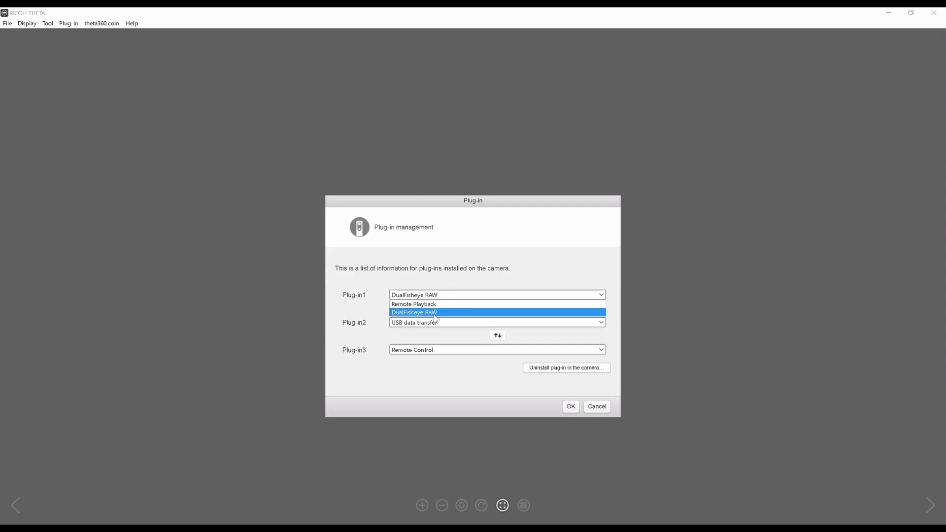
left_click(435, 313)
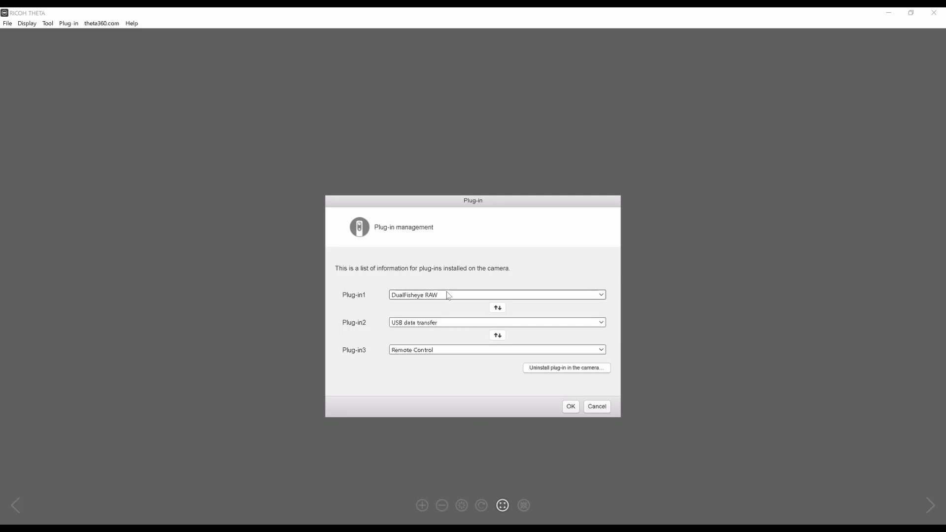